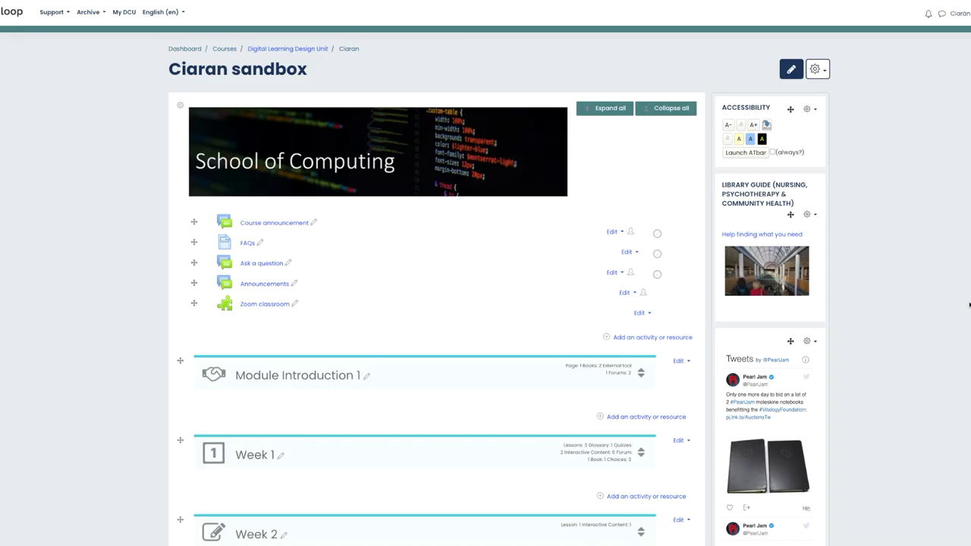
Step: Add an Interactive Content (H5P) activity to the Week 3 section of the course
{"action": "scroll", "coordinate": [391, 318], "scroll_direction": "down", "scroll_amount": 5}
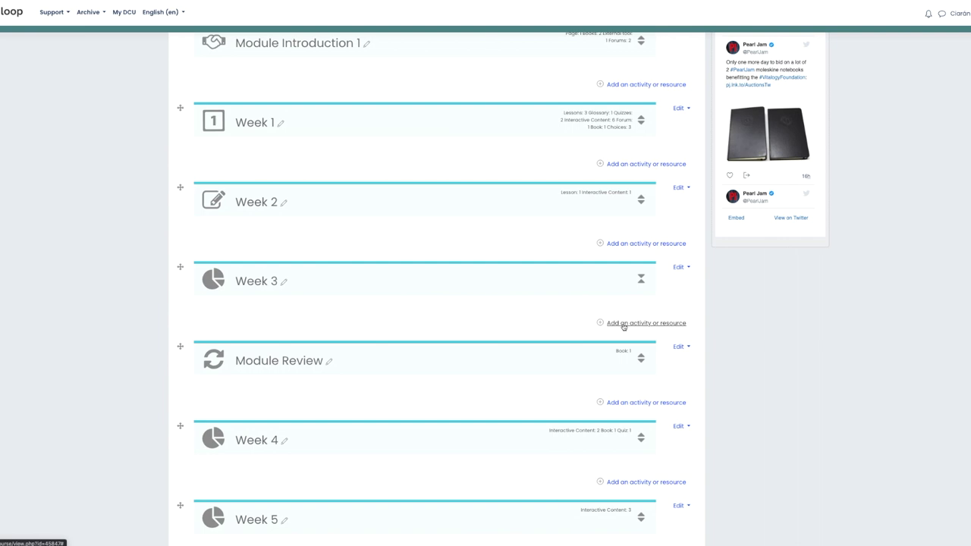
{"action": "left_click", "coordinate": [622, 326]}
{"action": "scroll", "coordinate": [442, 238], "scroll_direction": "down", "scroll_amount": 3}
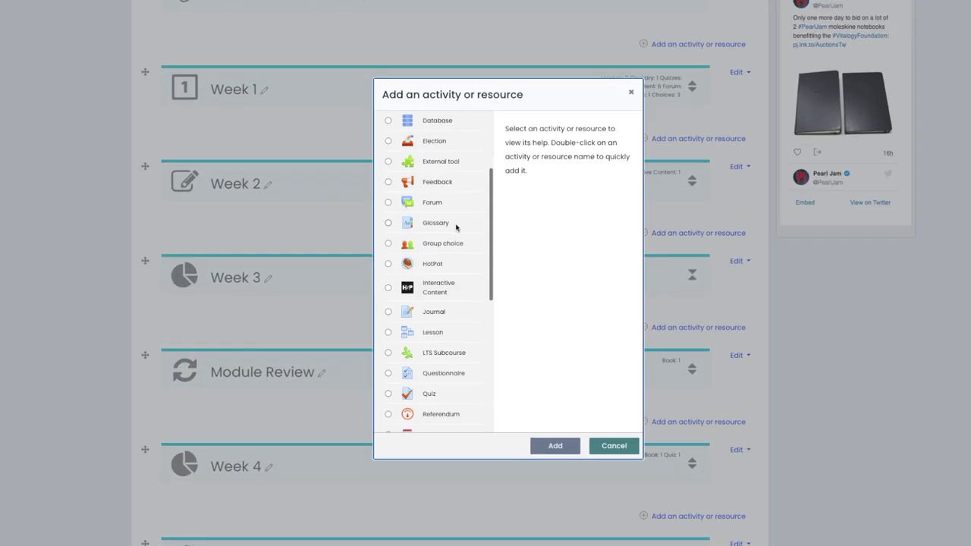
{"action": "left_click", "coordinate": [388, 288]}
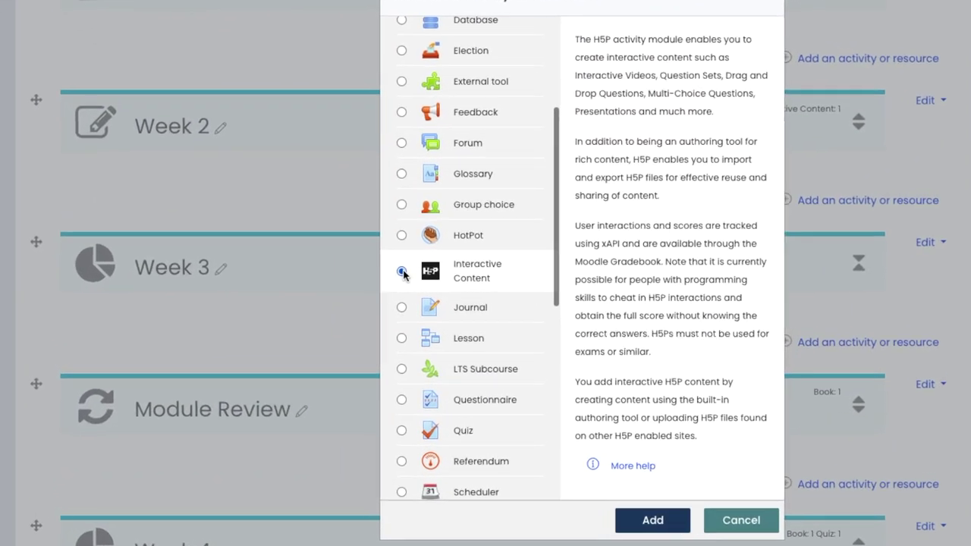
{"action": "left_click", "coordinate": [652, 521]}
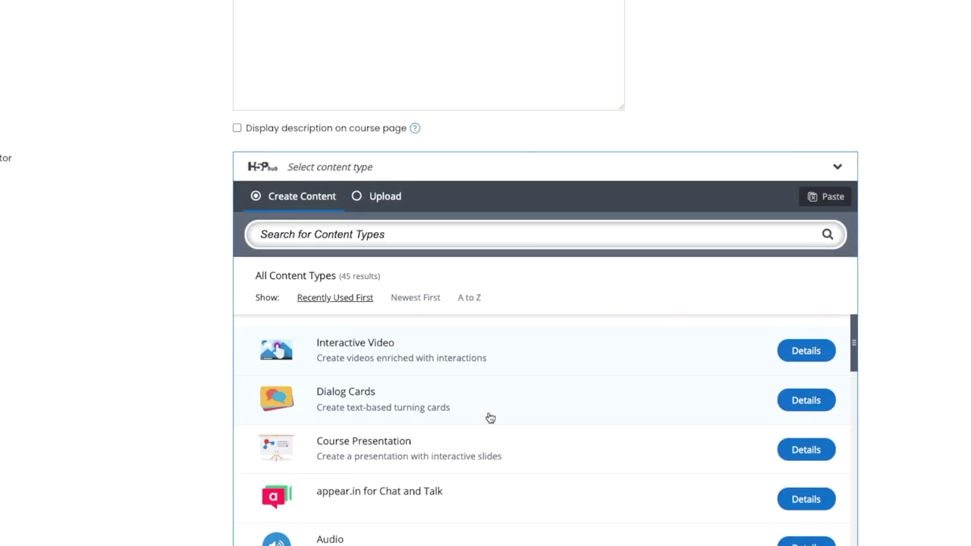
Step: Browse the H5P content types and choose Interactive Video for the new activity
{"action": "scroll", "coordinate": [151, 105], "scroll_direction": "down", "scroll_amount": 3}
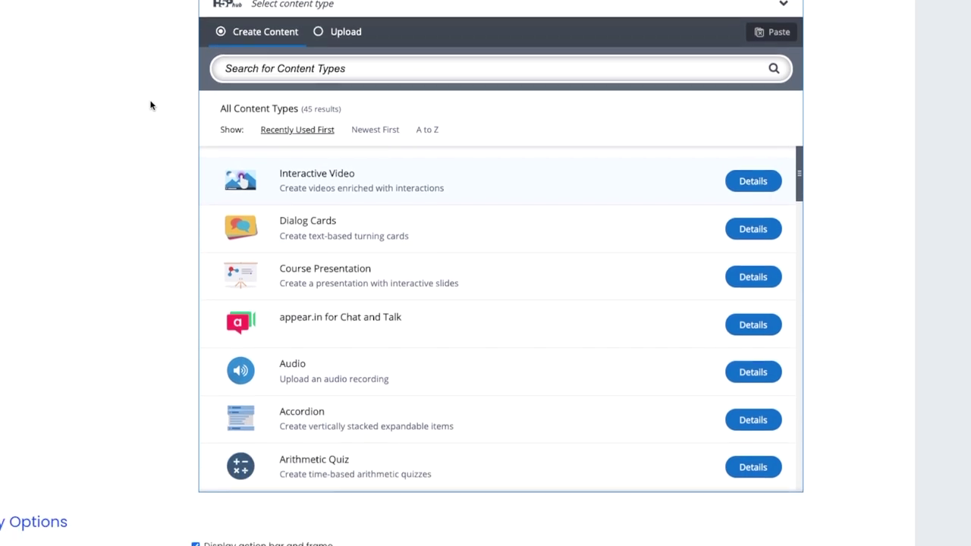
{"action": "scroll", "coordinate": [385, 174], "scroll_direction": "down", "scroll_amount": 3}
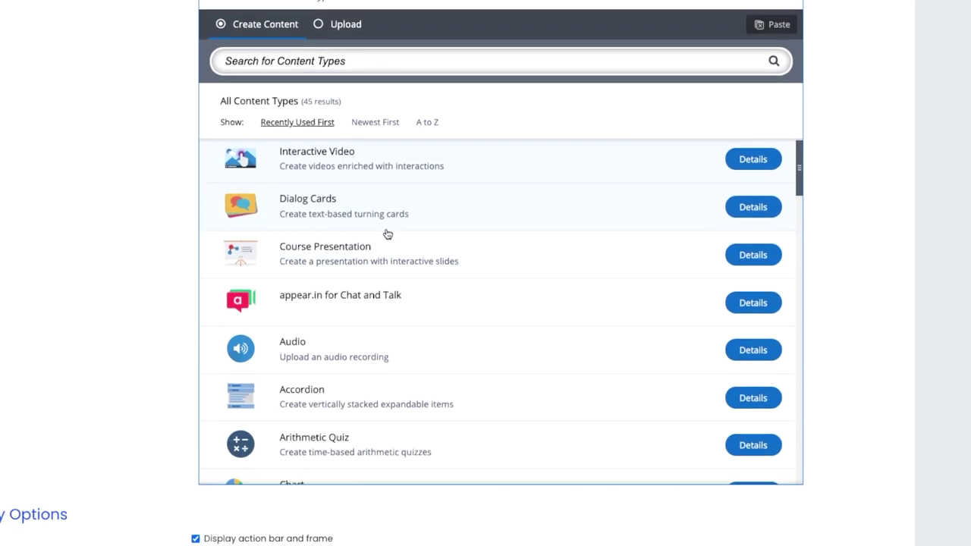
{"action": "scroll", "coordinate": [386, 232], "scroll_direction": "up", "scroll_amount": 2}
{"action": "scroll", "coordinate": [387, 232], "scroll_direction": "up", "scroll_amount": 2}
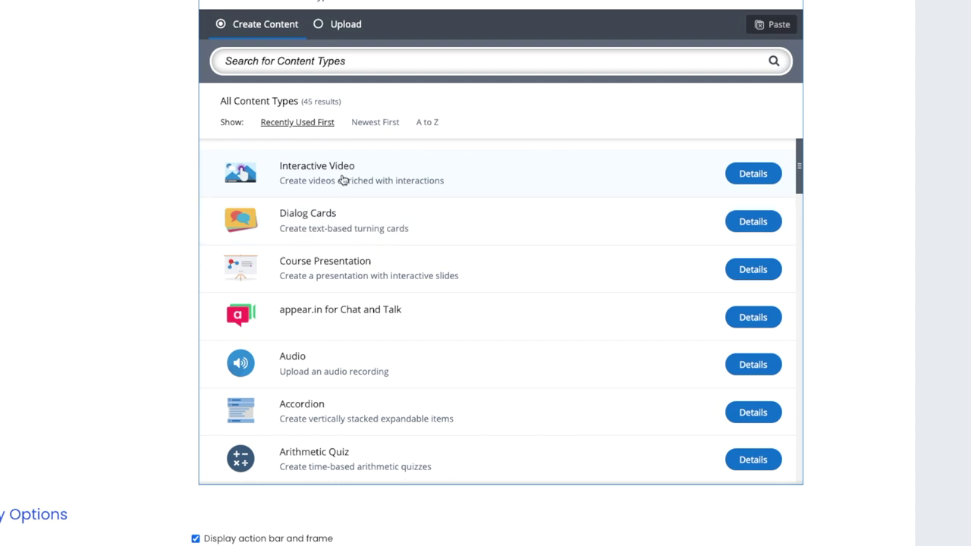
{"action": "left_click", "coordinate": [343, 180]}
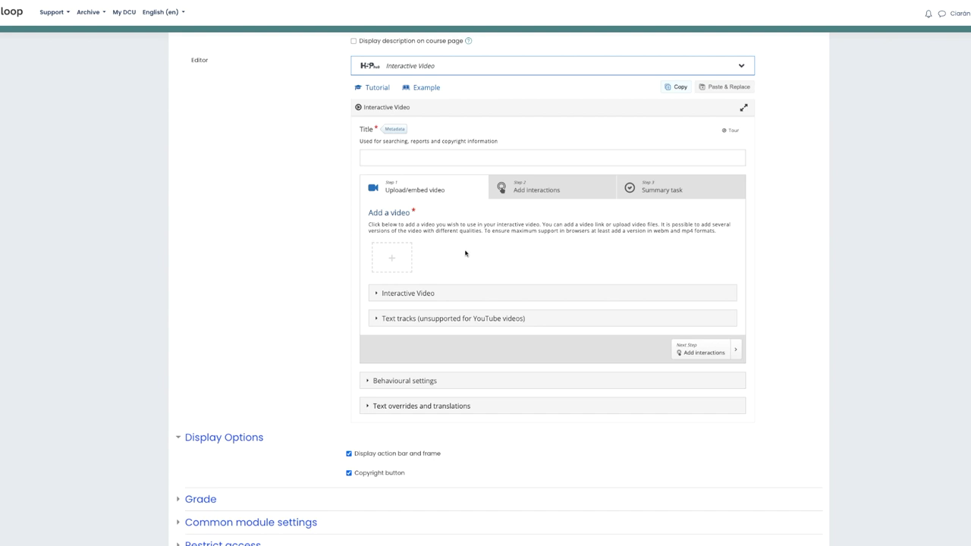
Step: Look through the Add interactions and Summary task stages, dismiss the summary hint, and return to the video upload stage
{"action": "left_click", "coordinate": [546, 188]}
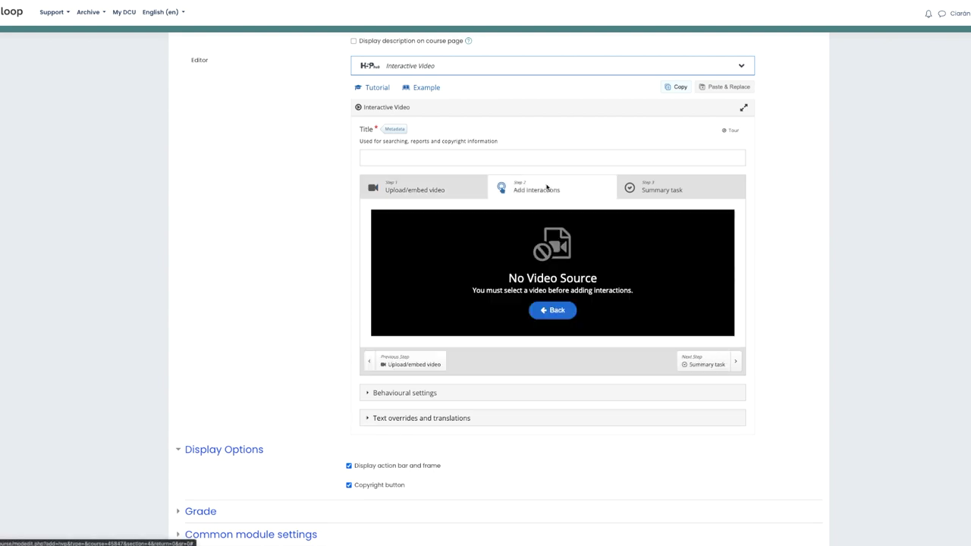
{"action": "left_click", "coordinate": [661, 189]}
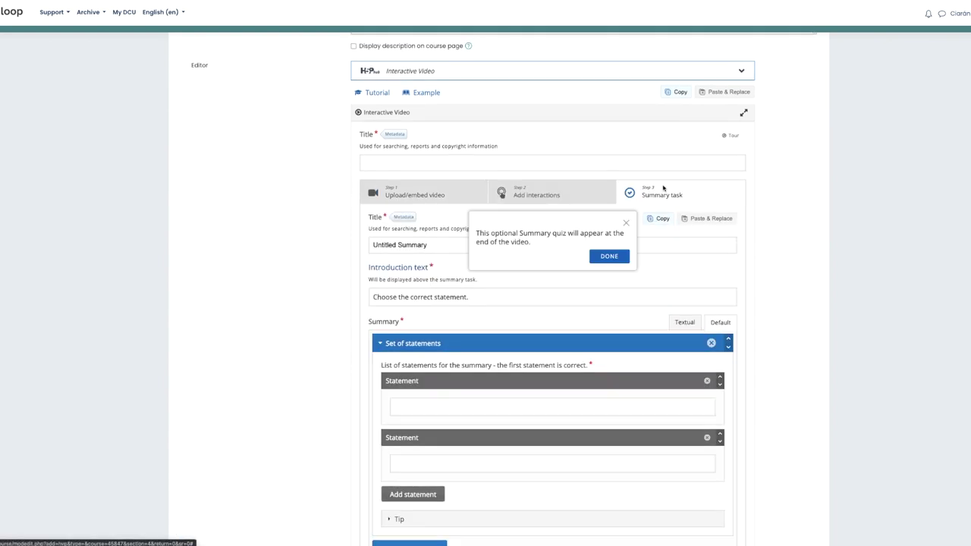
{"action": "left_click", "coordinate": [611, 256]}
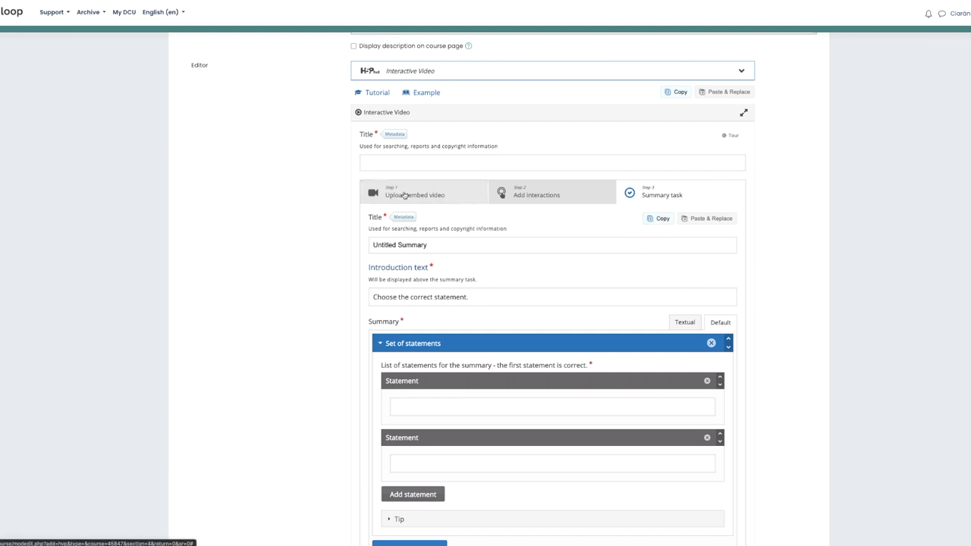
{"action": "left_click", "coordinate": [403, 195]}
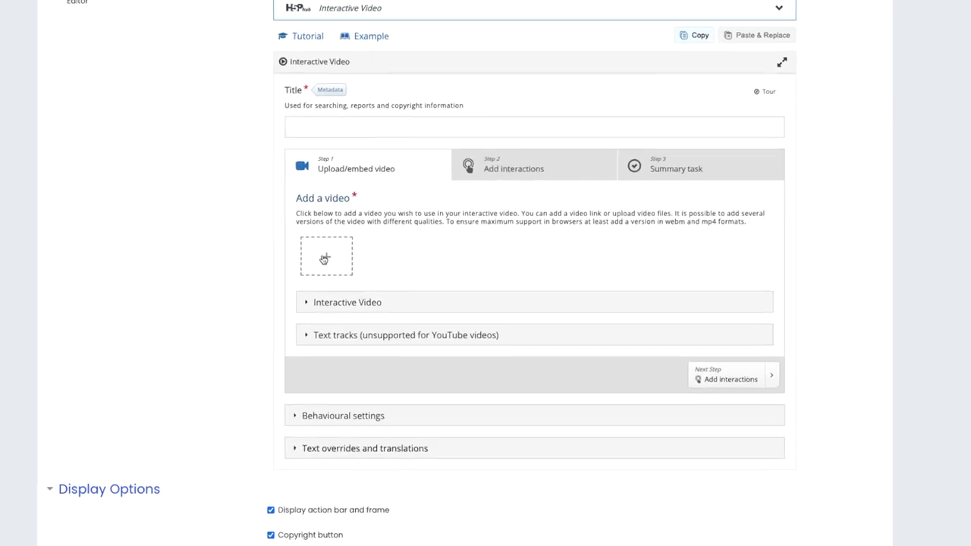
{"action": "left_click", "coordinate": [360, 261]}
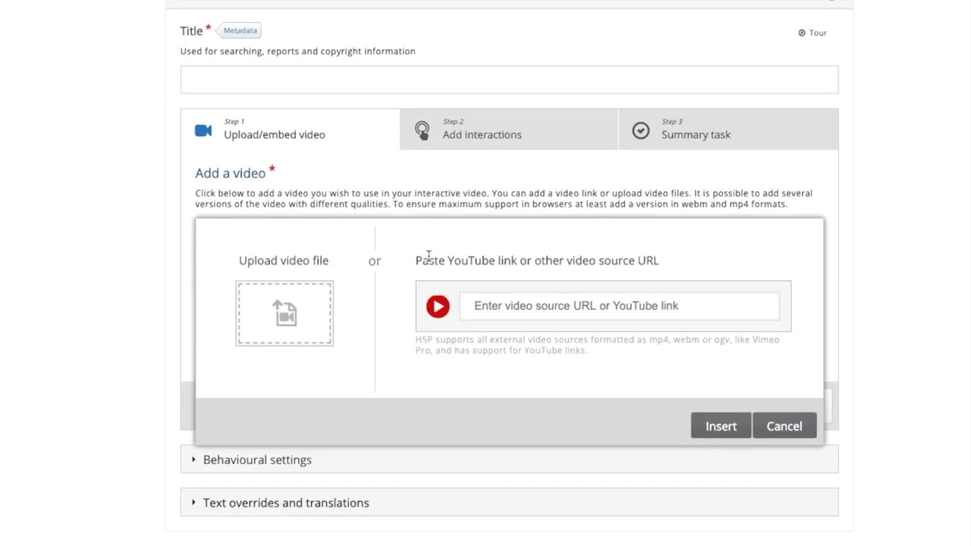
{"action": "left_click", "coordinate": [503, 306]}
{"action": "type", "text": "https://www.youtube.com/watch?v=exQ6oGefSiA"}
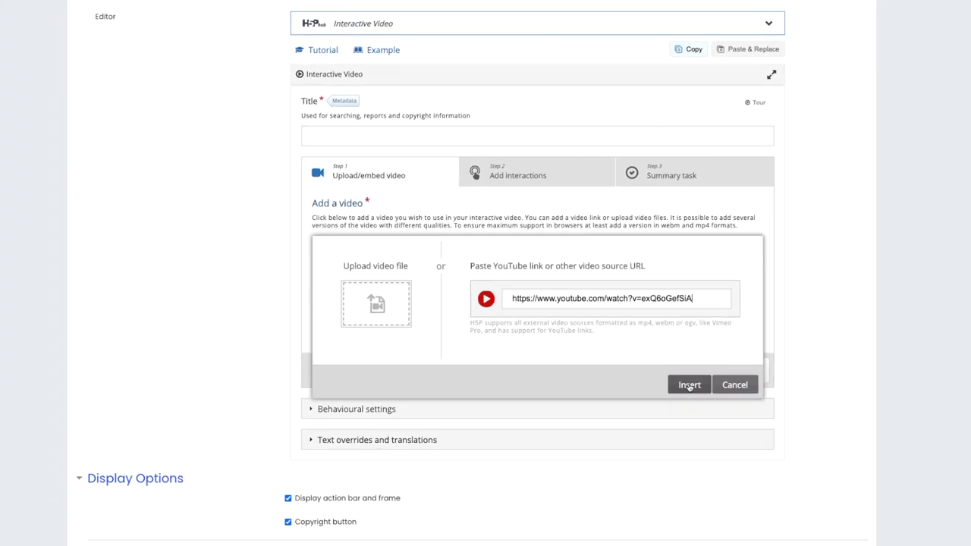
{"action": "left_click", "coordinate": [688, 385]}
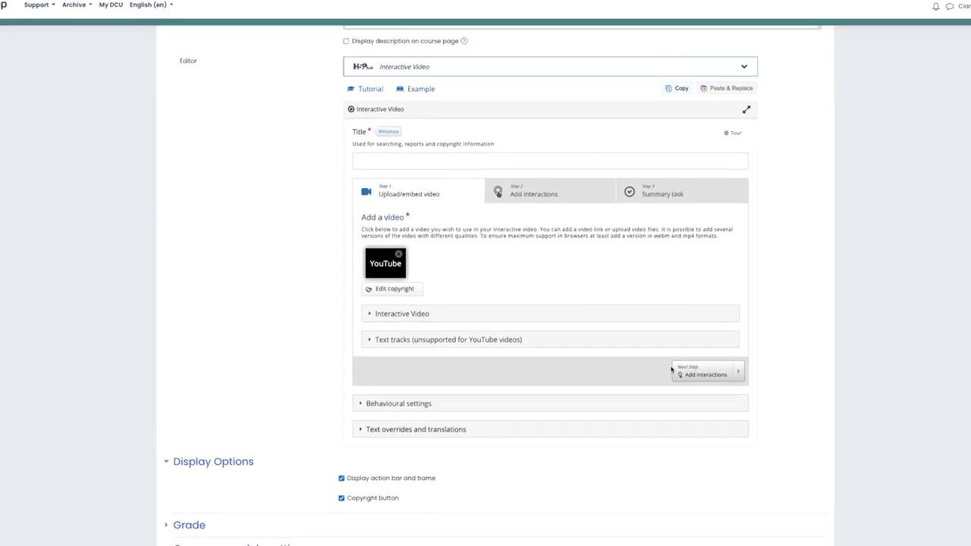
{"action": "left_click", "coordinate": [353, 151]}
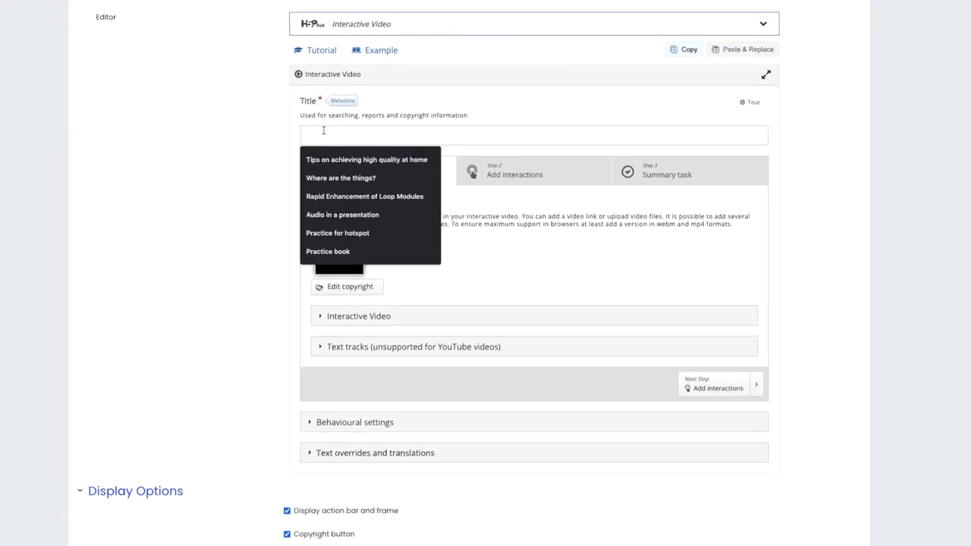
{"action": "type", "text": "Cake"}
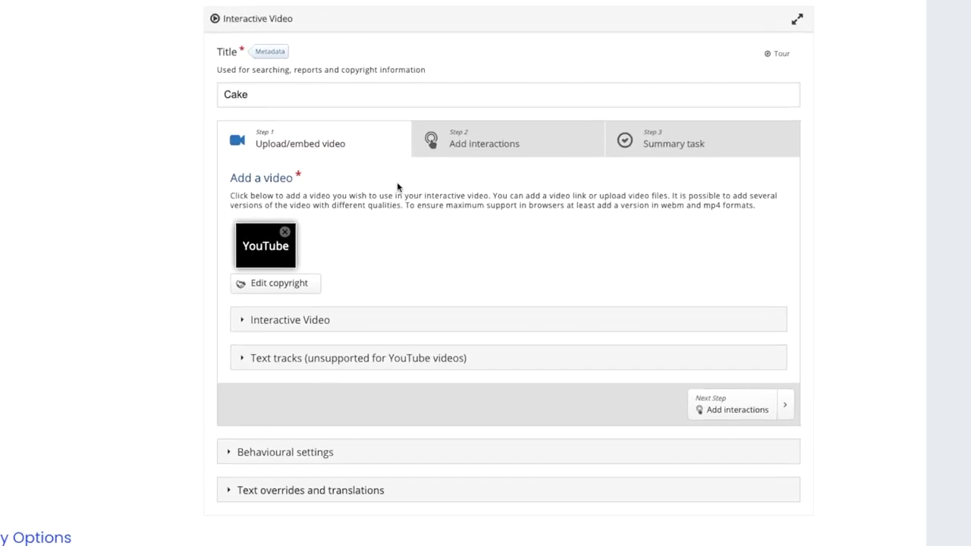
Step: Go to the Add interactions stage, play the video to 0:01, pause it and dismiss the suggested videos
{"action": "left_click", "coordinate": [466, 126]}
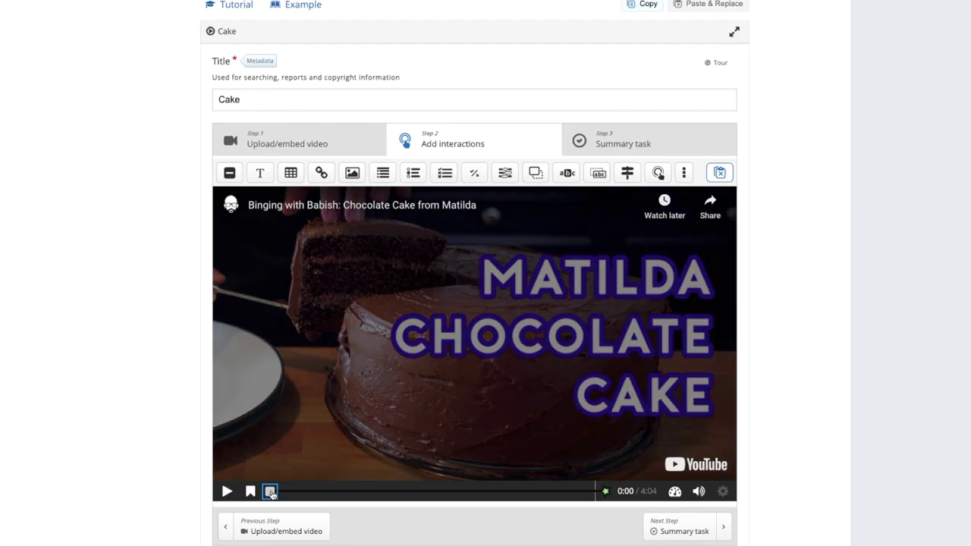
{"action": "left_click", "coordinate": [483, 319]}
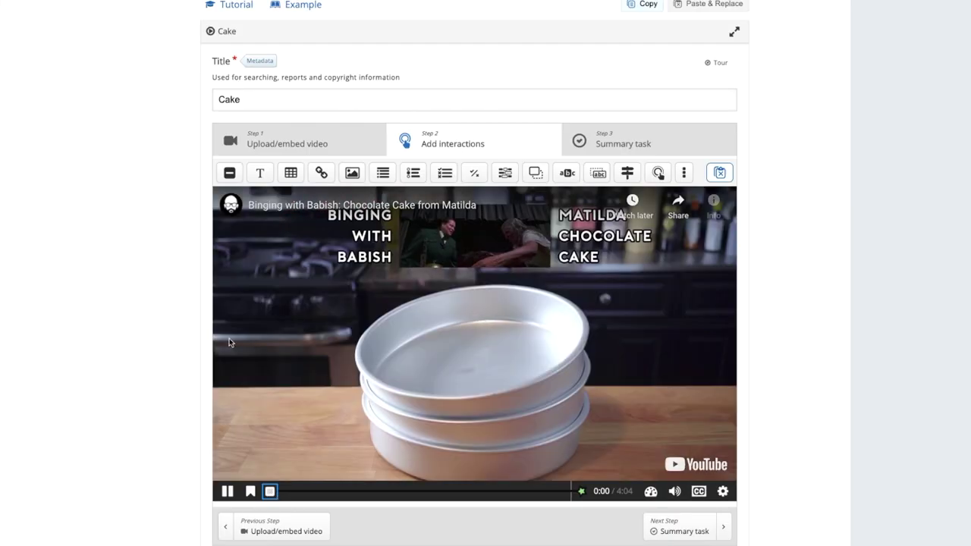
{"action": "left_click", "coordinate": [227, 492]}
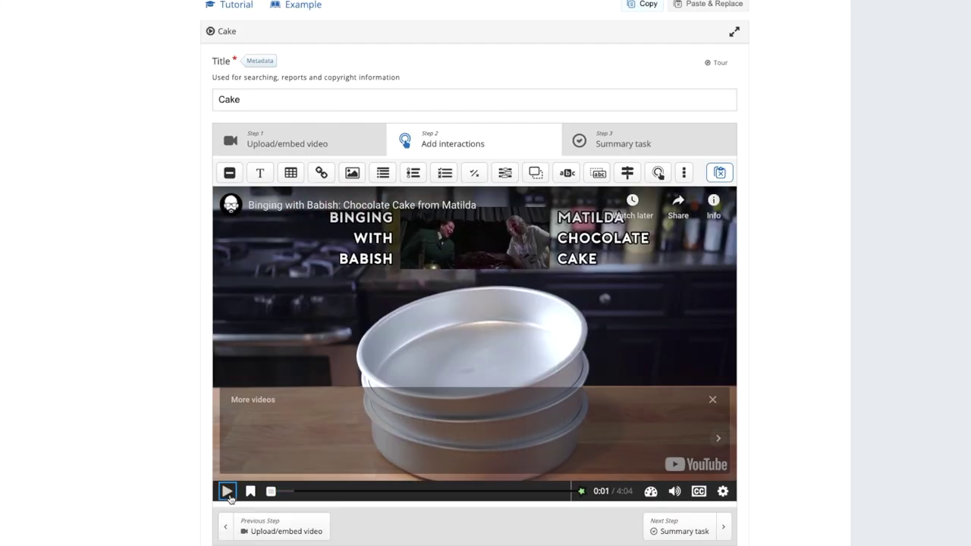
{"action": "left_click", "coordinate": [712, 399]}
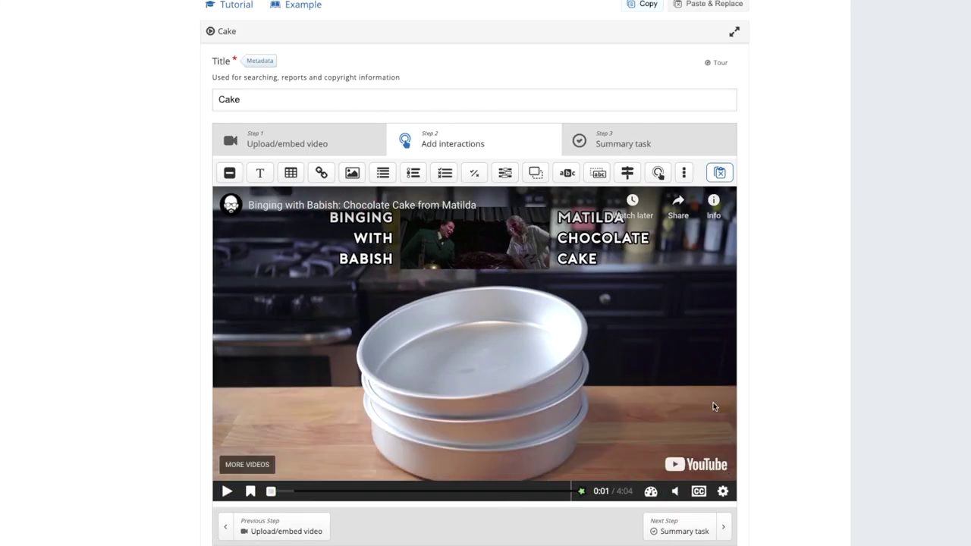
Step: Add a label reading "Lovely Cake" at 0:01 and place it in the lower-left area of the video
{"action": "left_click", "coordinate": [229, 175]}
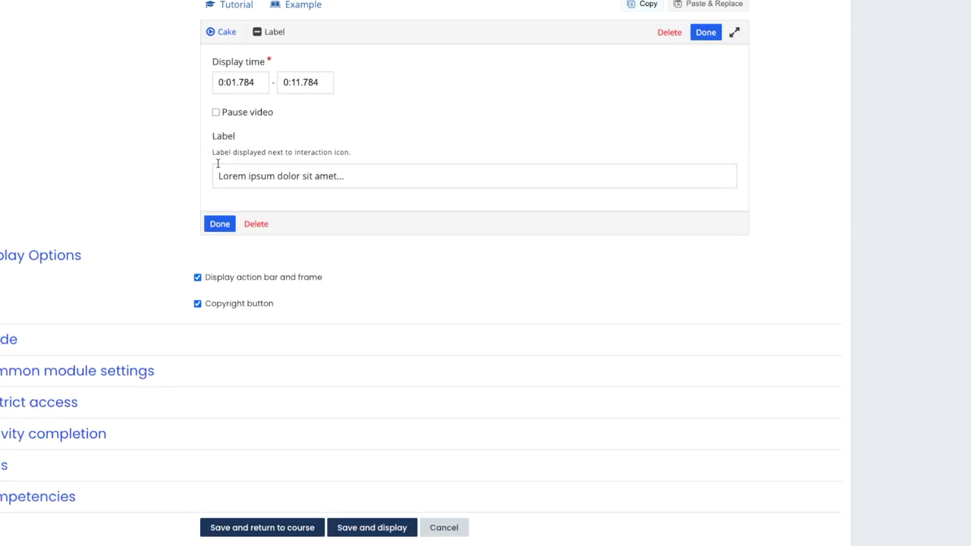
{"action": "scroll", "coordinate": [102, 86], "scroll_direction": "up", "scroll_amount": 1}
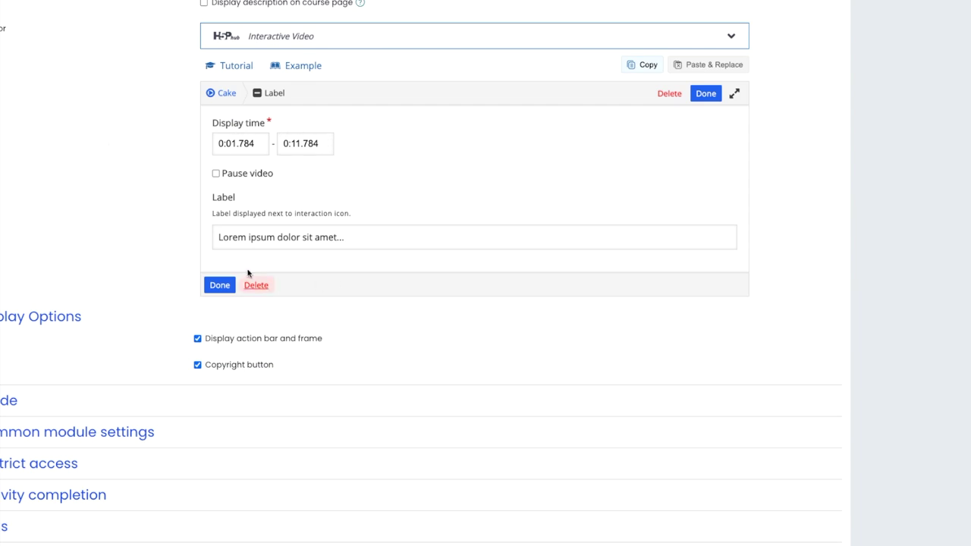
{"action": "left_click", "coordinate": [355, 238]}
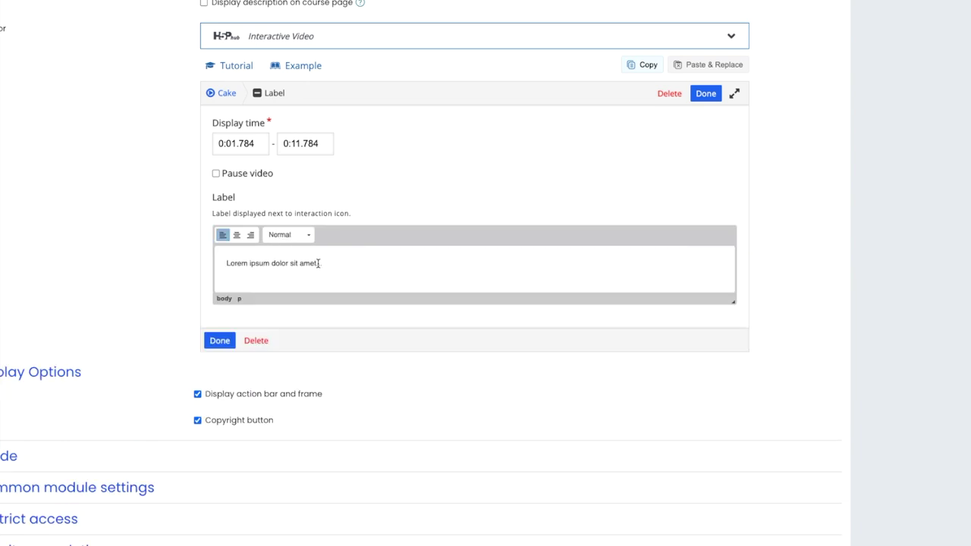
{"action": "left_click_drag", "start_coordinate": [318, 263], "coordinate": [216, 266]}
{"action": "key", "text": "BackSpace"}
{"action": "left_click", "coordinate": [214, 345]}
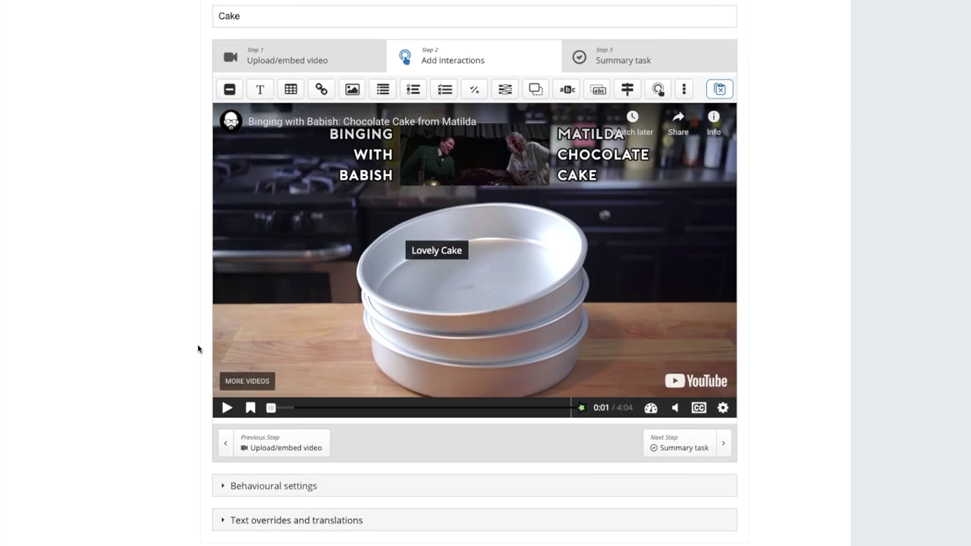
{"action": "left_click_drag", "start_coordinate": [443, 251], "coordinate": [243, 348]}
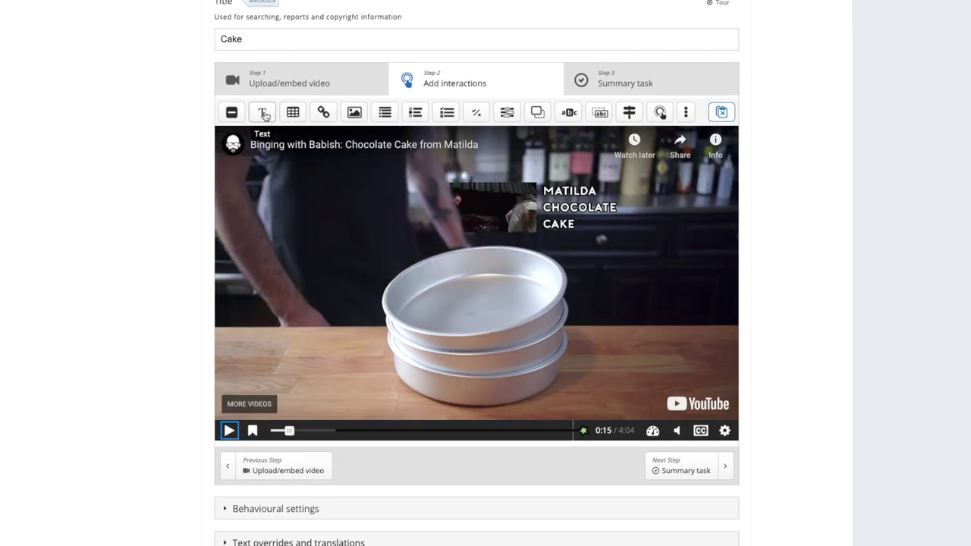
Step: Add a text interaction displayed as a button at 0:15 with "Flour, eggs, butter, milk" and close the opened ingredients popup
{"action": "left_click", "coordinate": [264, 114]}
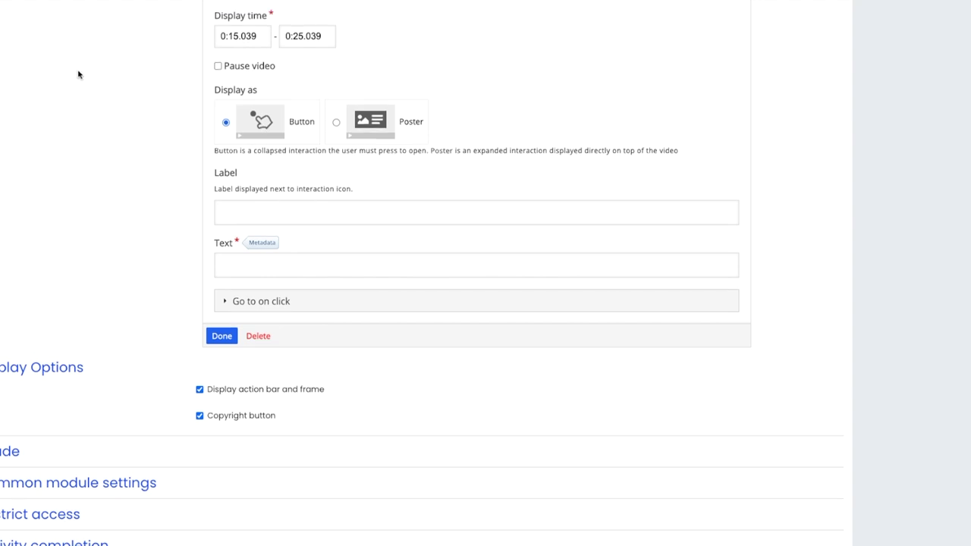
{"action": "scroll", "coordinate": [80, 73], "scroll_direction": "up", "scroll_amount": 3}
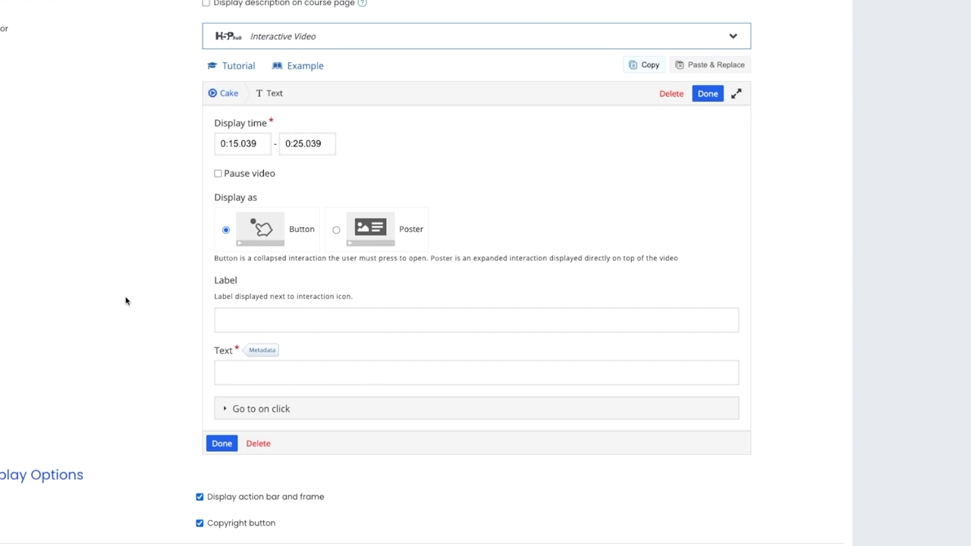
{"action": "left_click", "coordinate": [238, 375]}
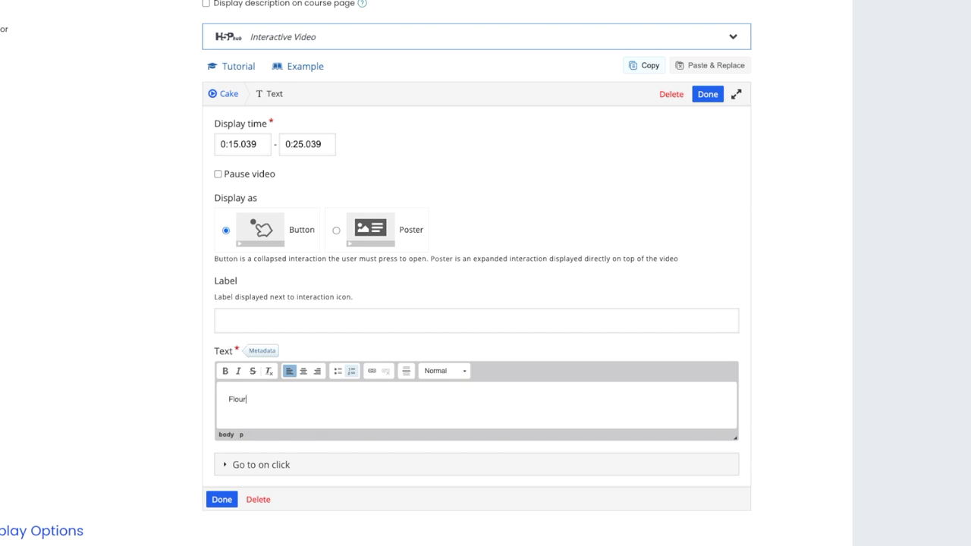
{"action": "type", "text": "Flour,"}
{"action": "type", "text": "eggs, butter, milk"}
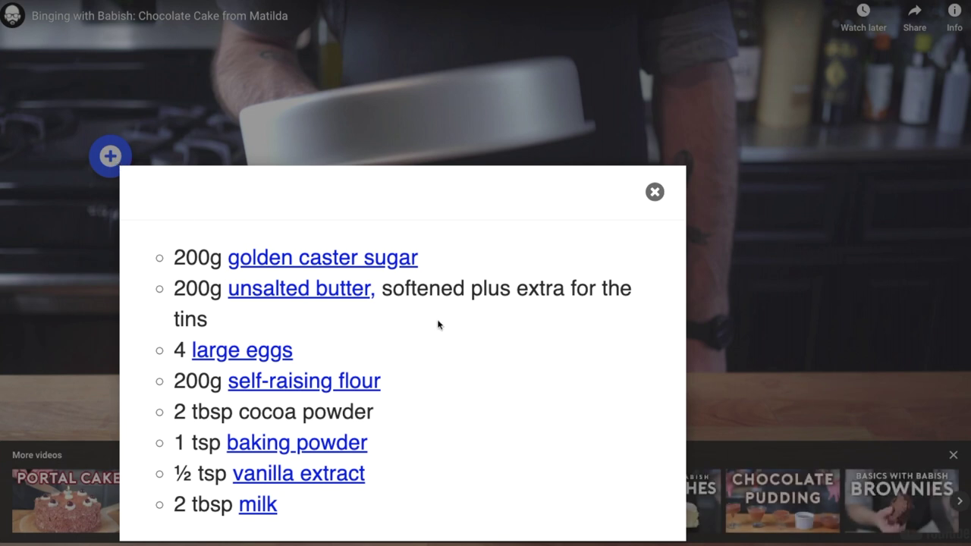
{"action": "left_click", "coordinate": [655, 192]}
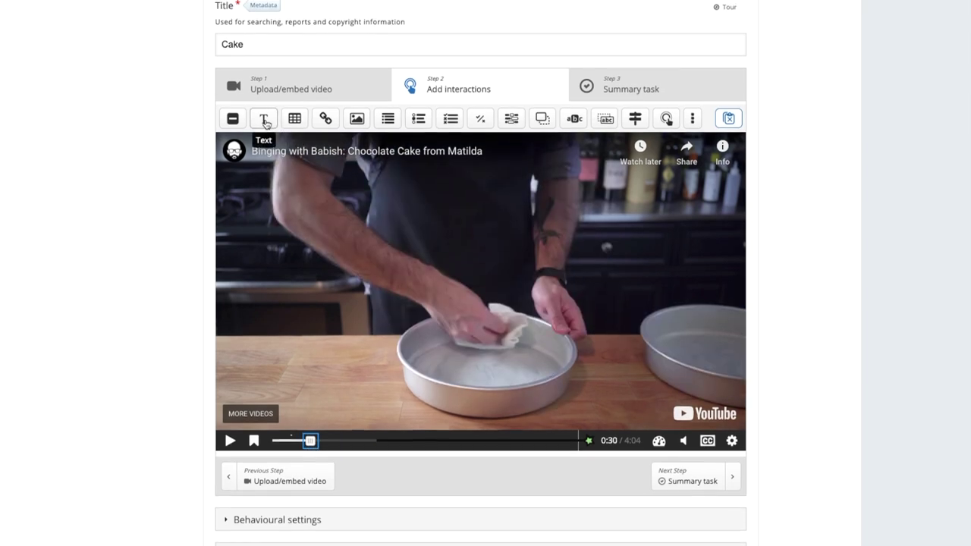
Step: Add a text interaction reading "Flour" displayed as a poster, with the video paused and the display time set to 0:30.29–0:30.29
{"action": "left_click", "coordinate": [266, 169]}
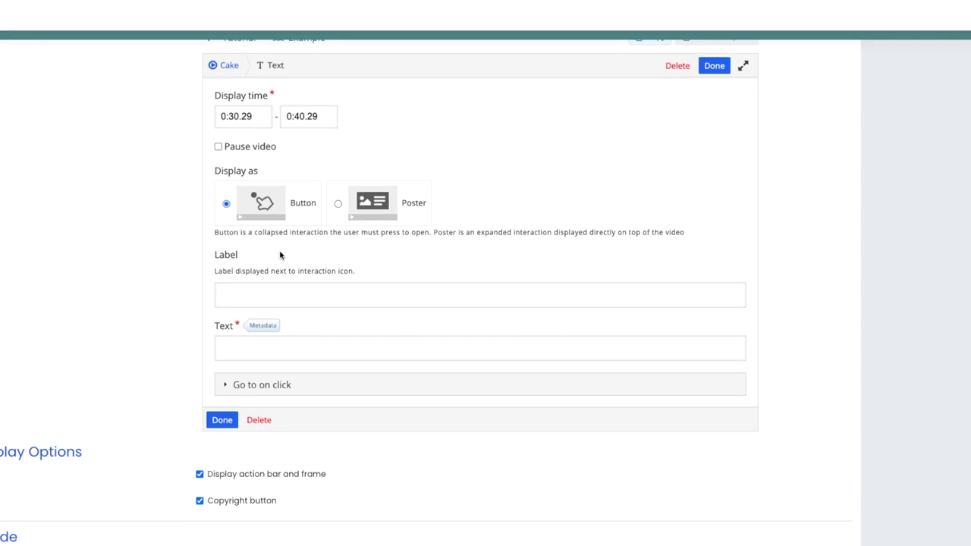
{"action": "left_click", "coordinate": [334, 211]}
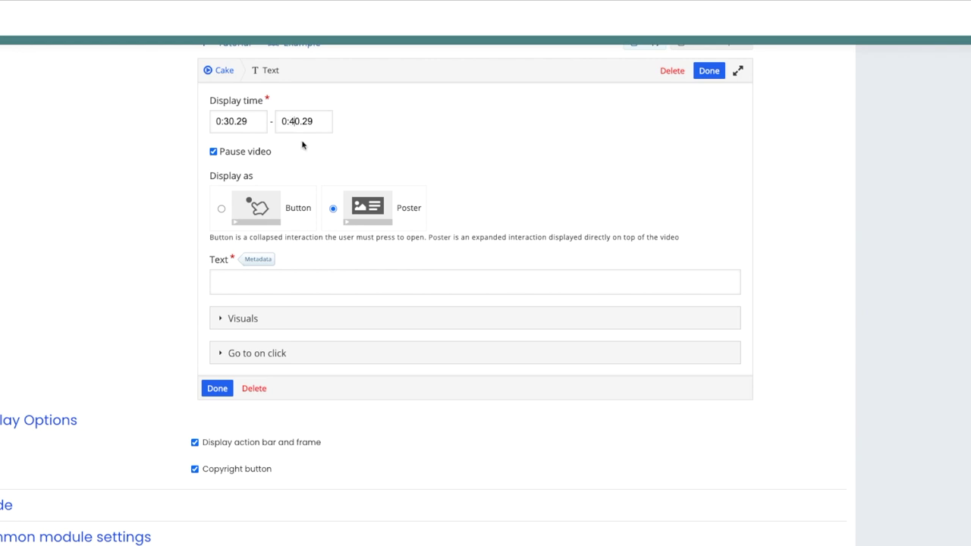
{"action": "key", "text": "BackSpace"}
{"action": "left_click", "coordinate": [227, 281]}
{"action": "type", "text": "Fo"}
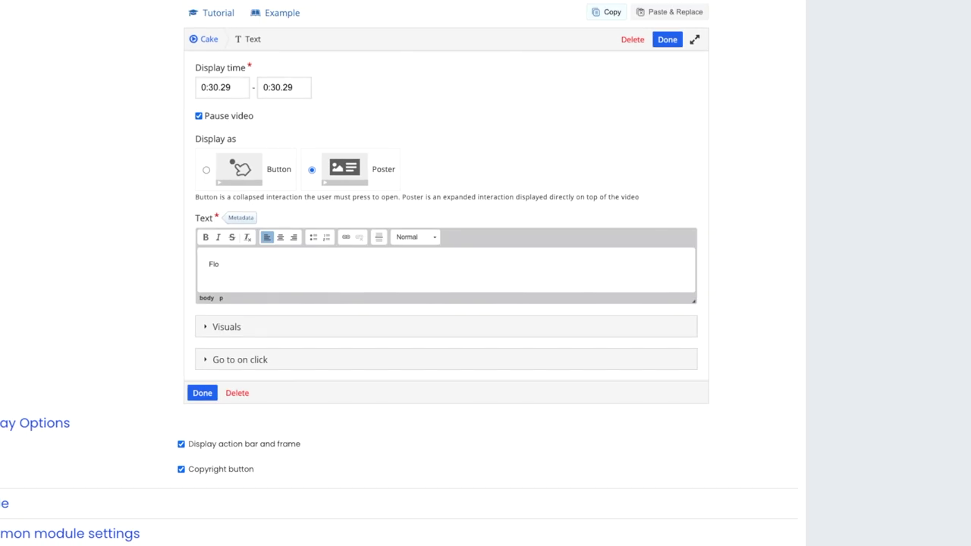
{"action": "key", "text": "BackSpace"}
{"action": "type", "text": "lour"}
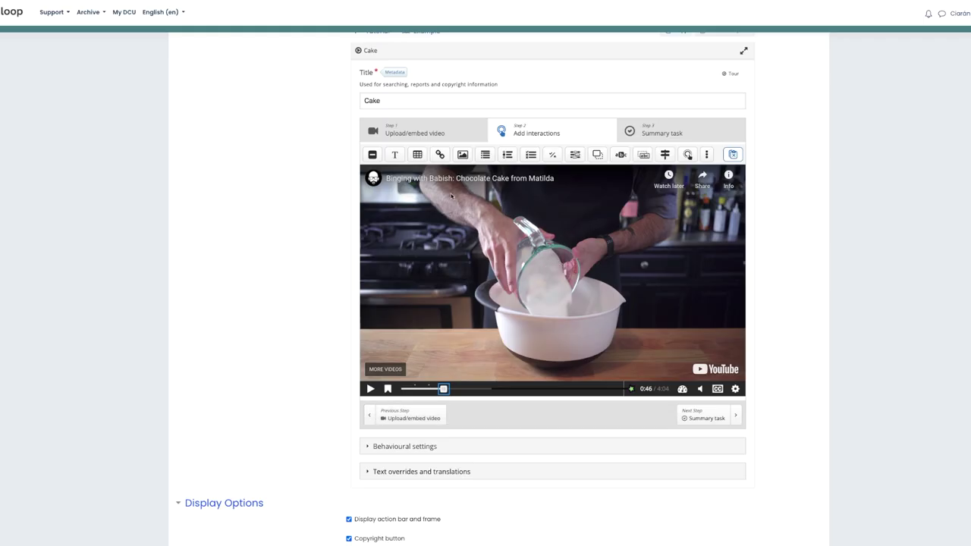
{"action": "left_click", "coordinate": [441, 155]}
{"action": "scroll", "coordinate": [276, 151], "scroll_direction": "up", "scroll_amount": 1}
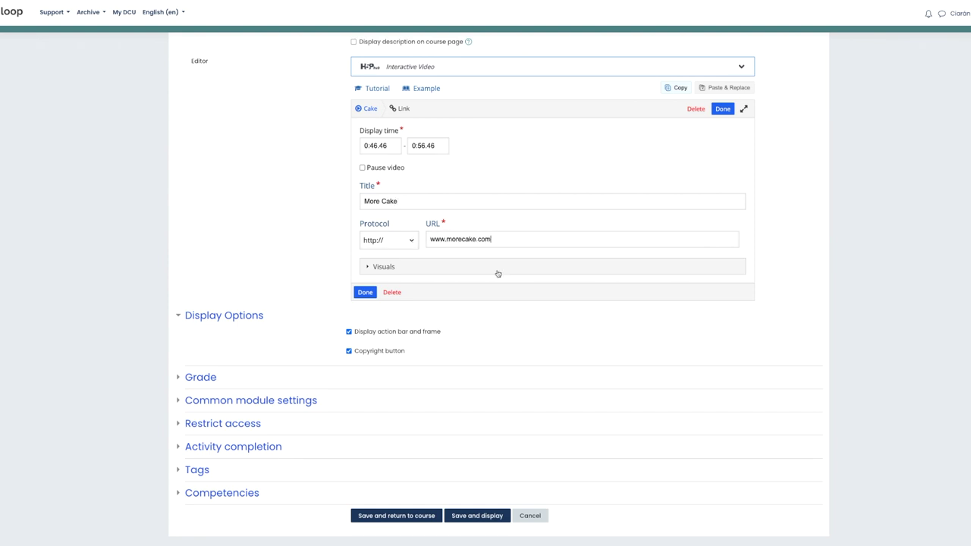
{"action": "left_click", "coordinate": [365, 293]}
{"action": "left_click_drag", "start_coordinate": [552, 274], "coordinate": [404, 347]}
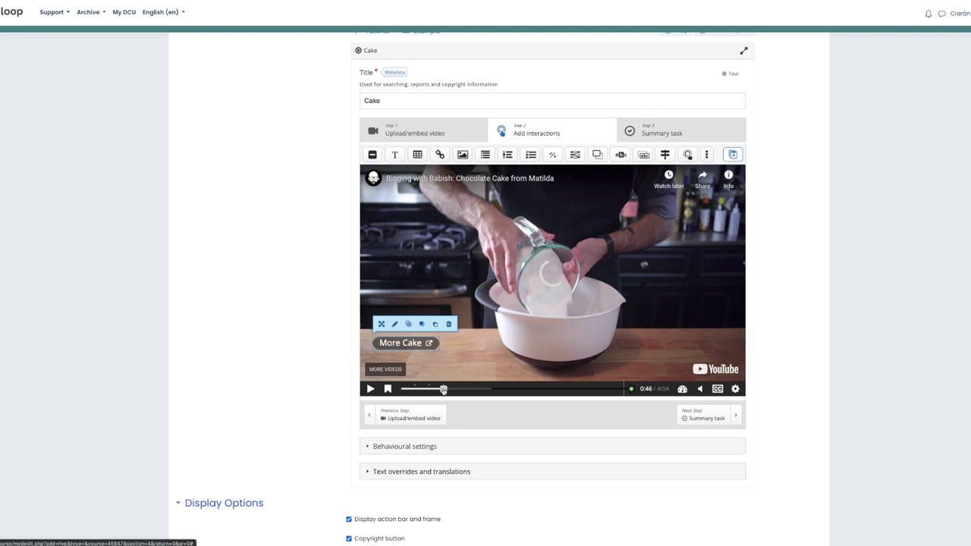
Step: Move further along the video, answer the correct-statement question with "Cake is great" and choose "potato" as the odd one out
{"action": "left_click_drag", "start_coordinate": [444, 388], "coordinate": [460, 389]}
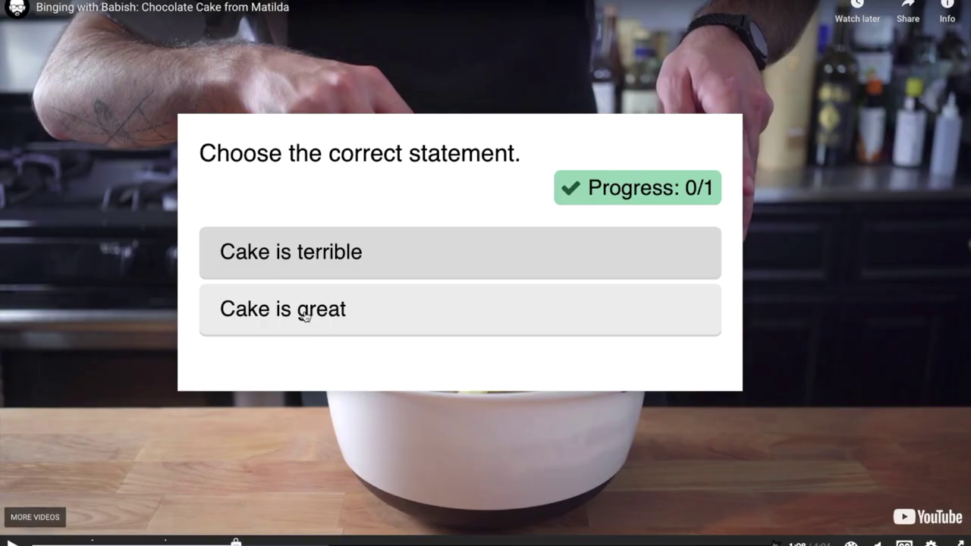
{"action": "left_click", "coordinate": [306, 307]}
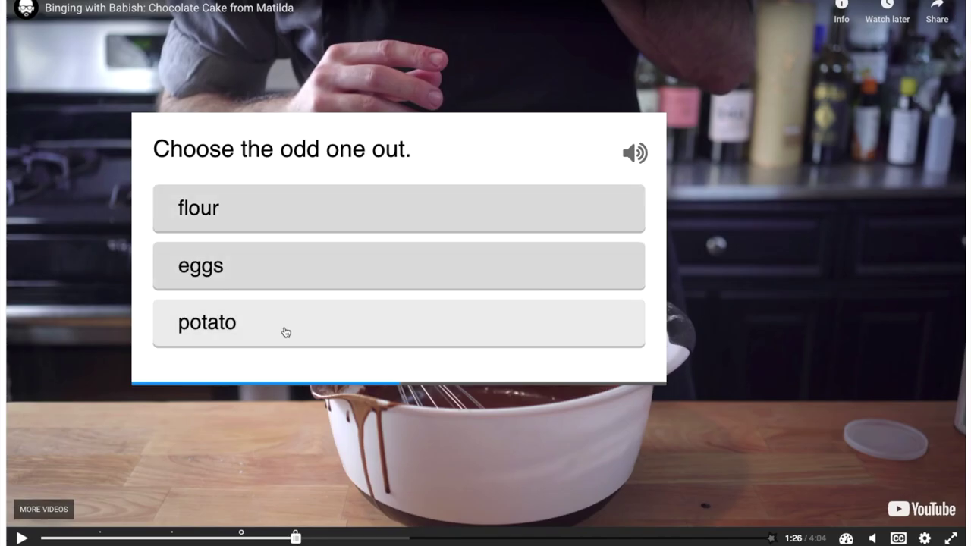
{"action": "left_click", "coordinate": [282, 331]}
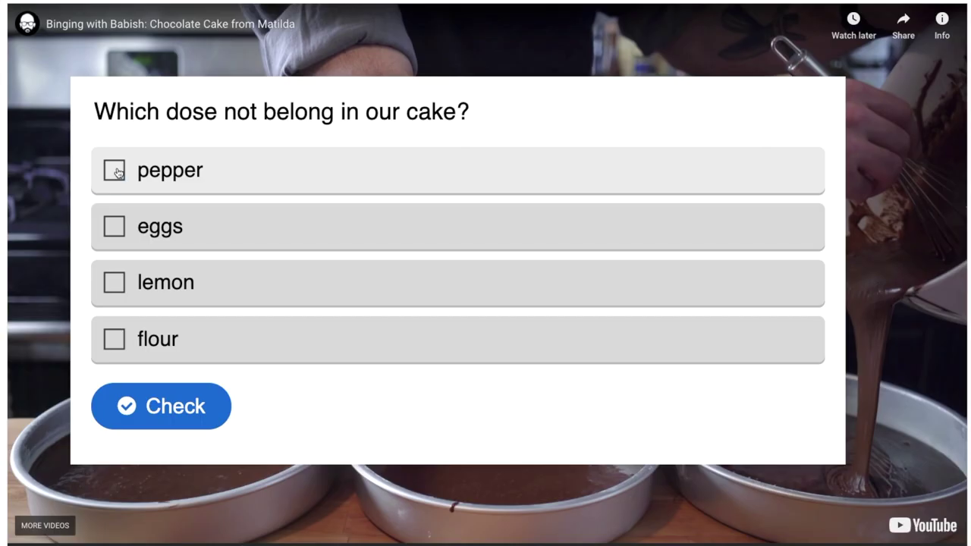
Step: Check pepper and lemon as the items not belonging in the cake, and check True for "We used 4 eggs"
{"action": "left_click", "coordinate": [115, 172]}
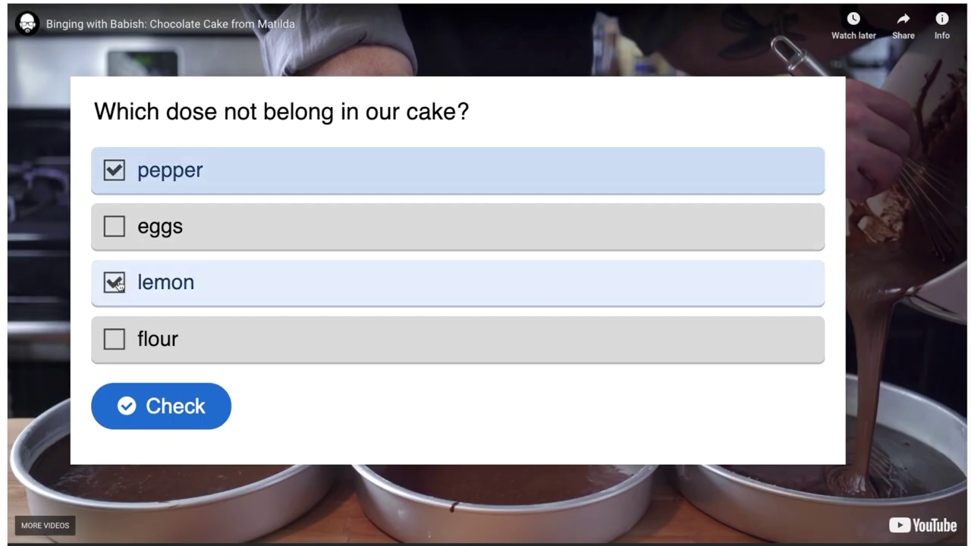
{"action": "left_click", "coordinate": [124, 405]}
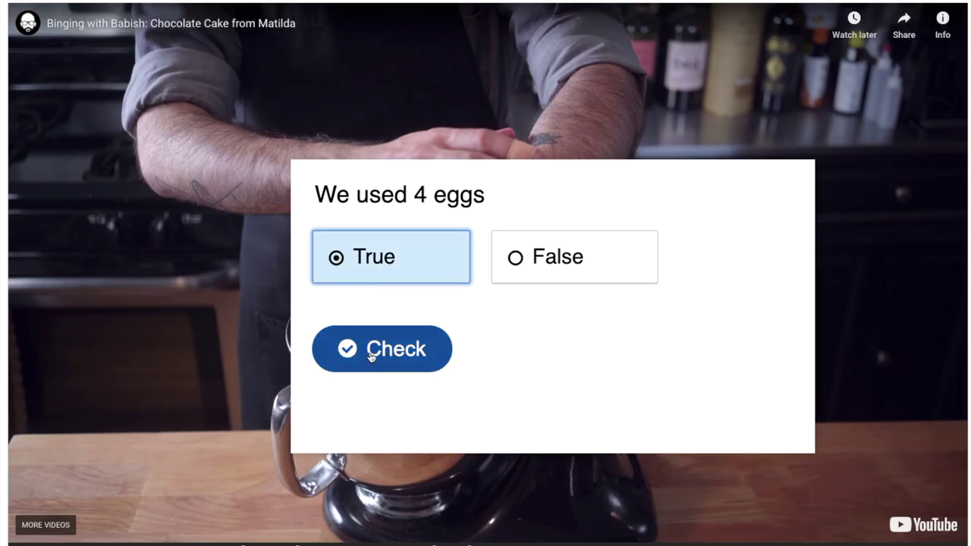
{"action": "left_click", "coordinate": [360, 351]}
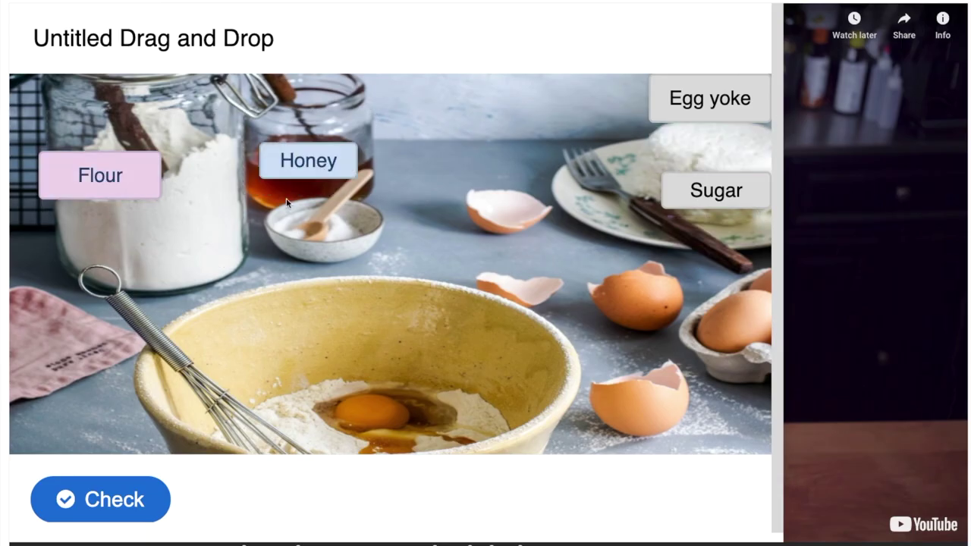
Step: Place the ingredient labels on the baking picture and check them, and mark the words "rice" and "mustard" in the sentence and check the answer
{"action": "left_click_drag", "start_coordinate": [305, 231], "coordinate": [305, 231]}
{"action": "left_click", "coordinate": [89, 514]}
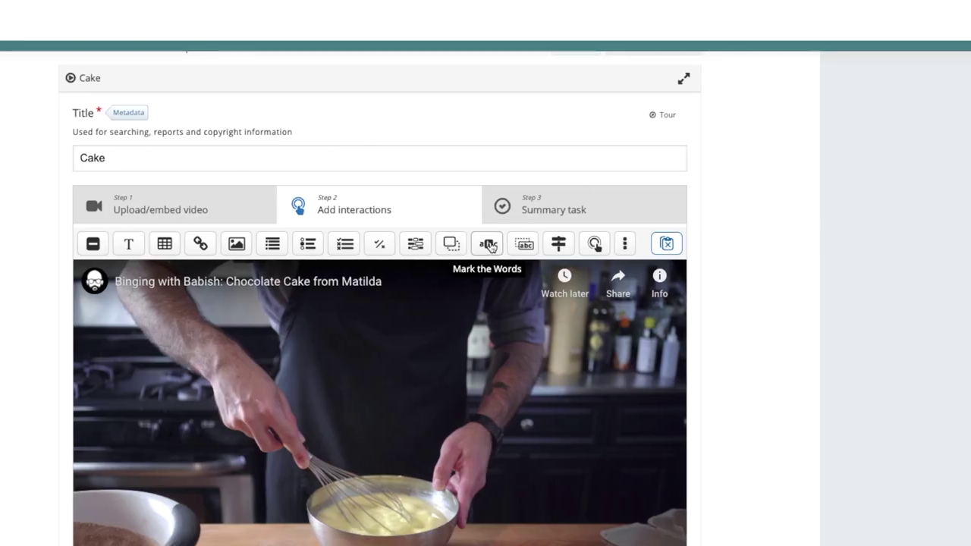
{"action": "left_click", "coordinate": [545, 199]}
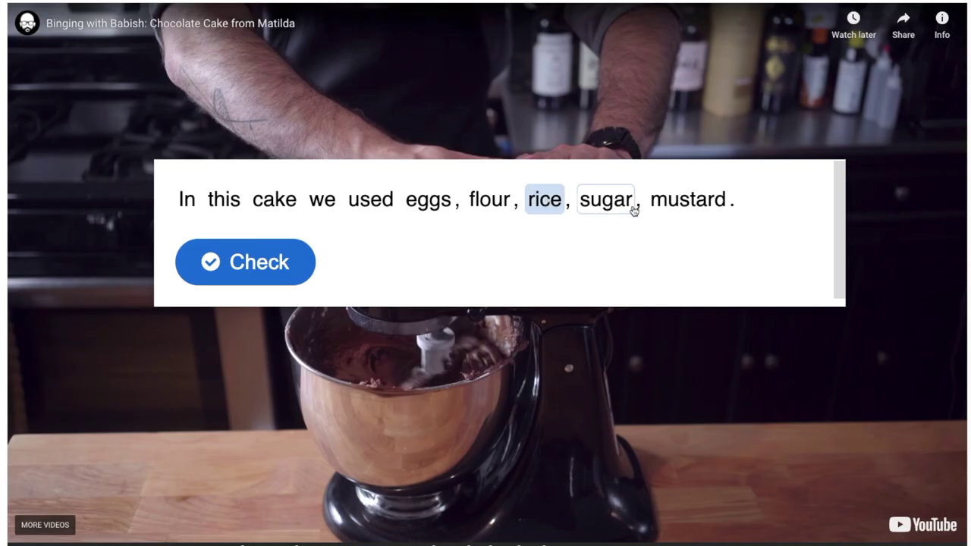
{"action": "left_click", "coordinate": [221, 259]}
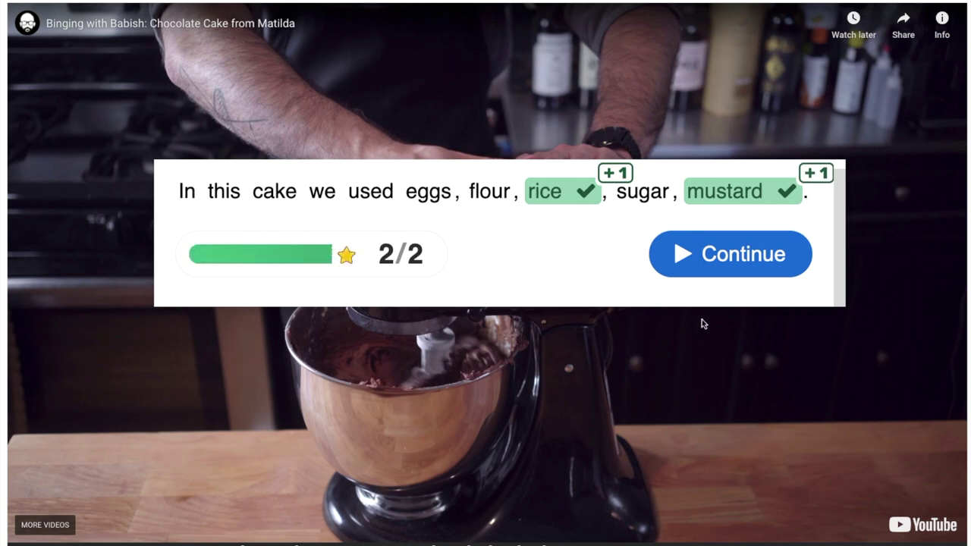